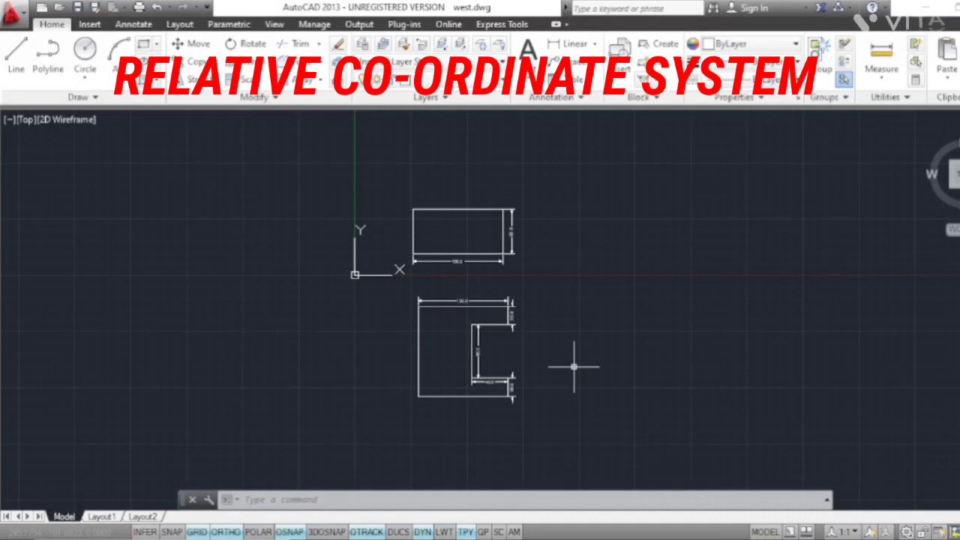
pyautogui.press('l')
pyautogui.press('Return')
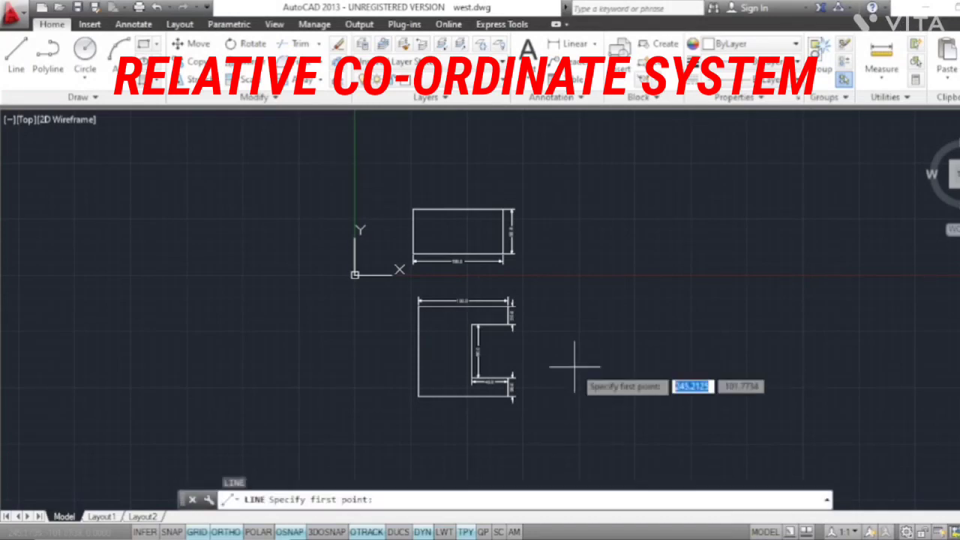
pyautogui.moveTo(536, 260); pyautogui.dragTo(382, 309, button='middle')
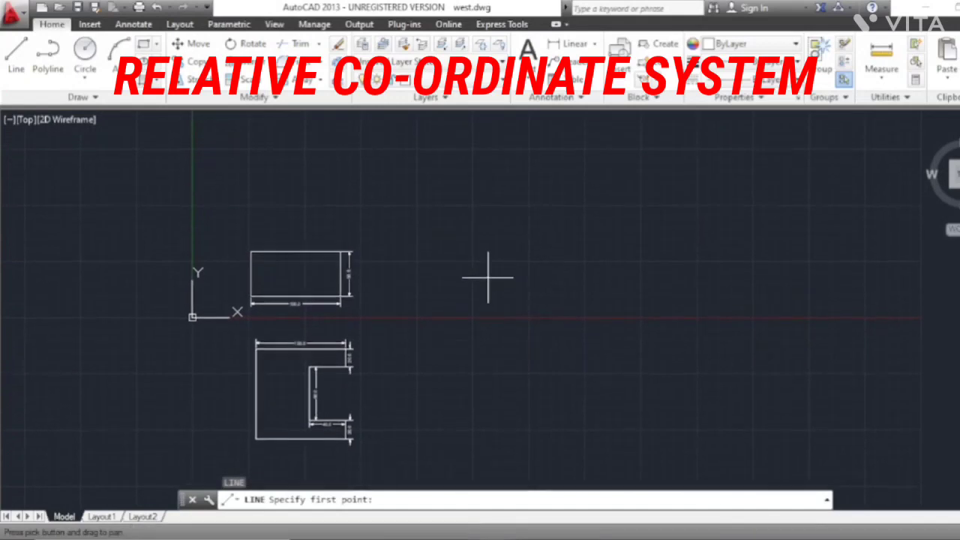
pyautogui.click(418, 295)
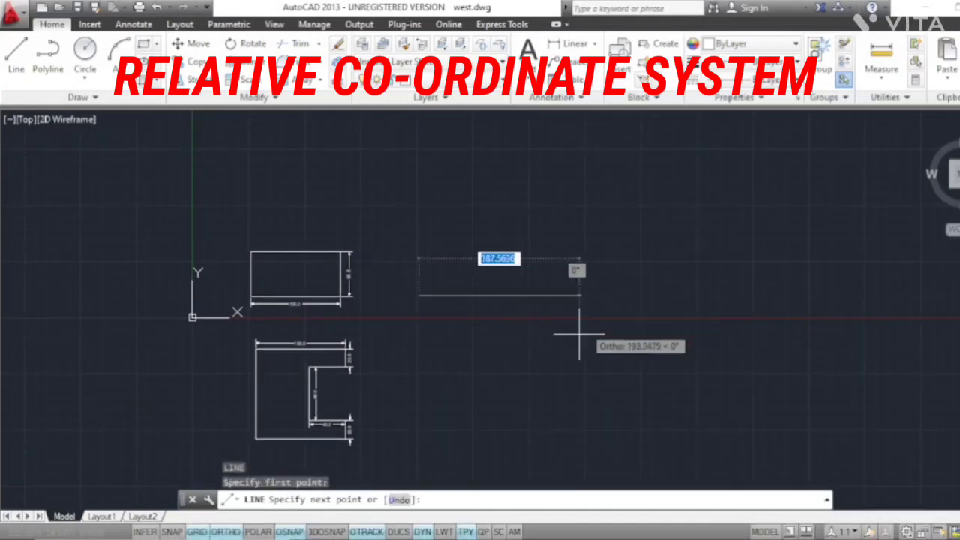
pyautogui.scroll(2, 243, 308)
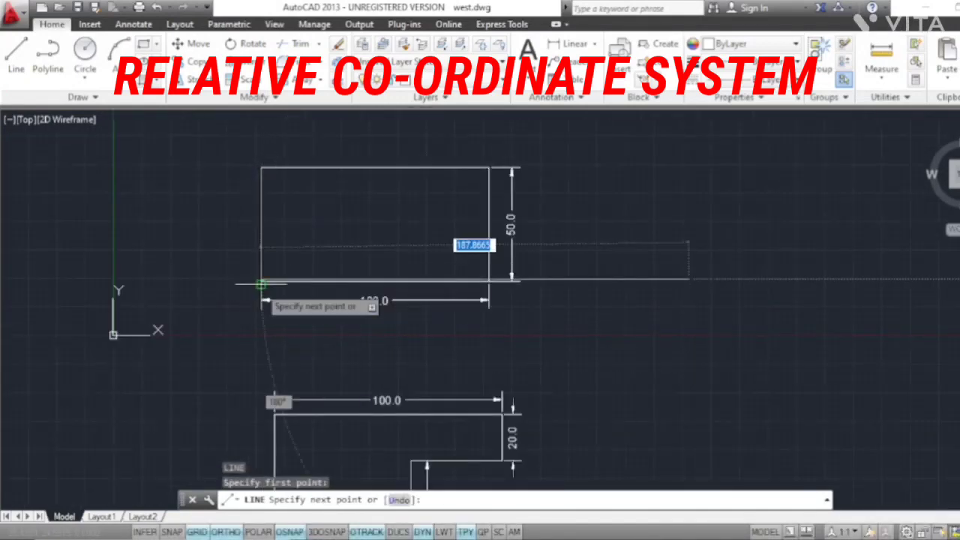
pyautogui.moveTo(674, 313); pyautogui.dragTo(597, 327, button='middle')
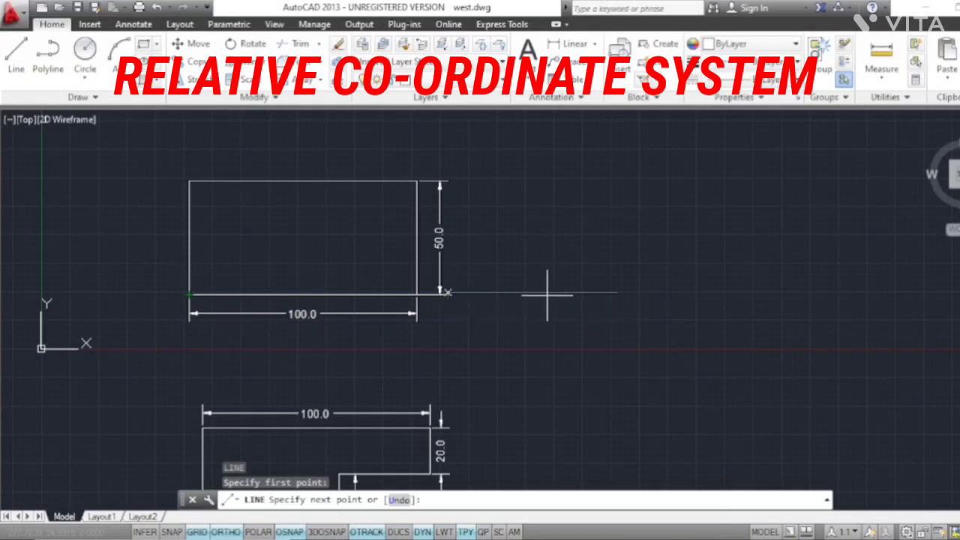
pyautogui.write('100')
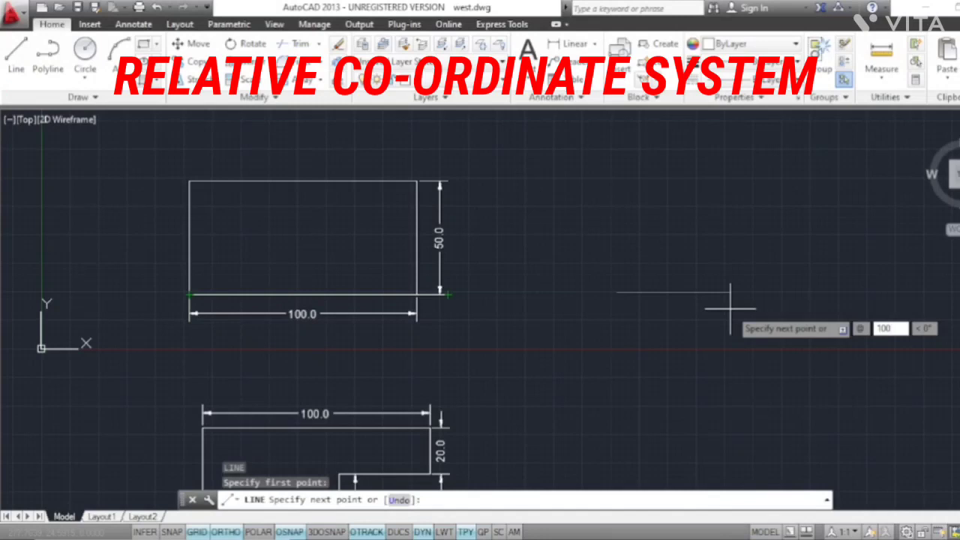
pyautogui.press('Tab')
pyautogui.write('0')
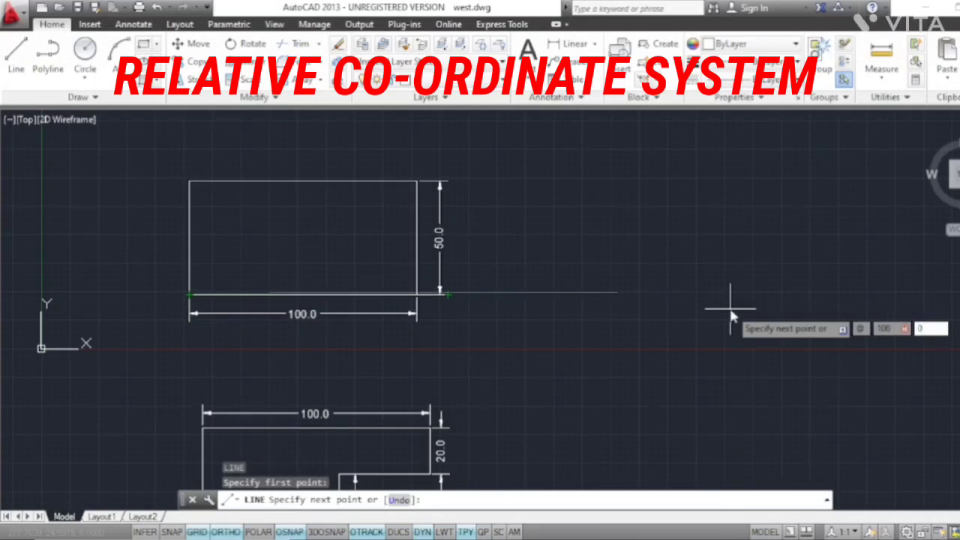
pyautogui.press('Return')
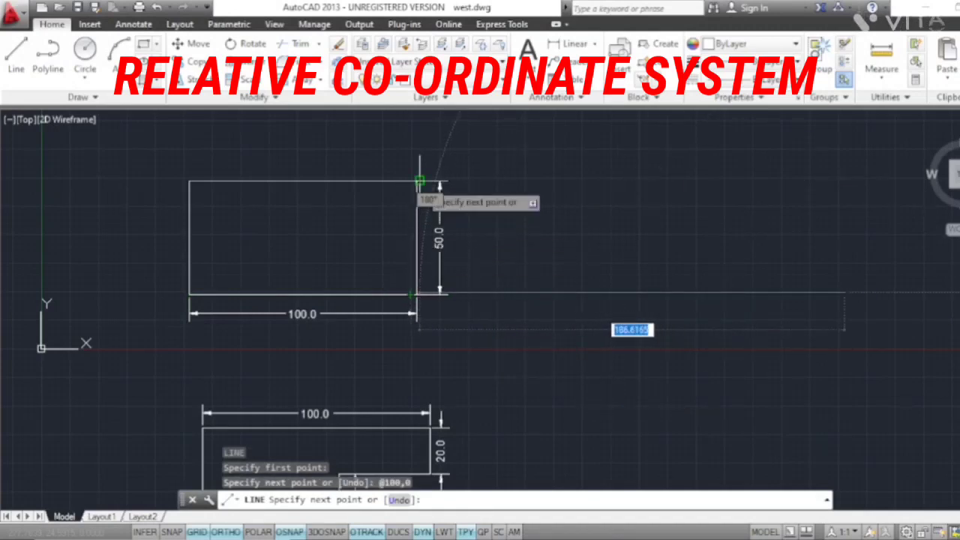
# Step: Draw the rectangle copy's right edge to @0,50 and its top edge to @-100,0
pyautogui.press('shift')
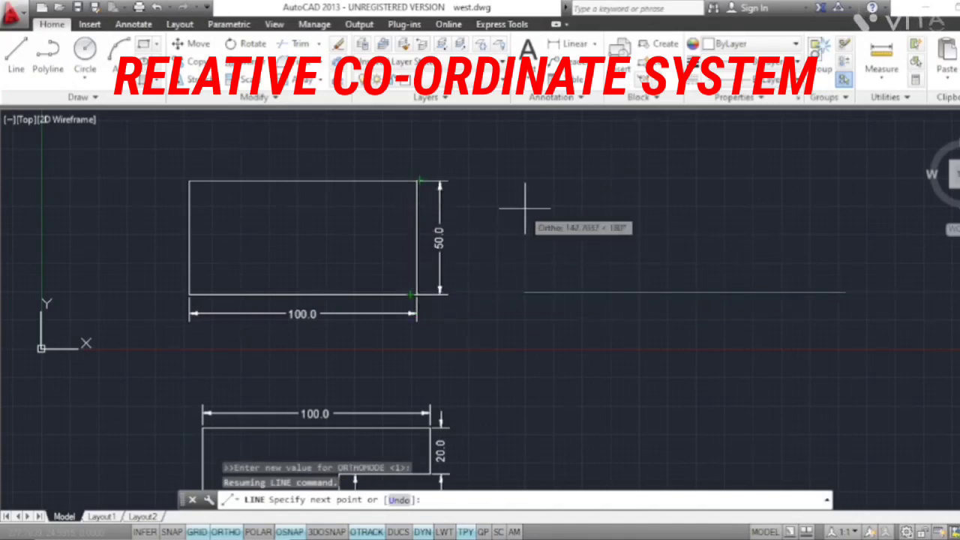
pyautogui.write('@0')
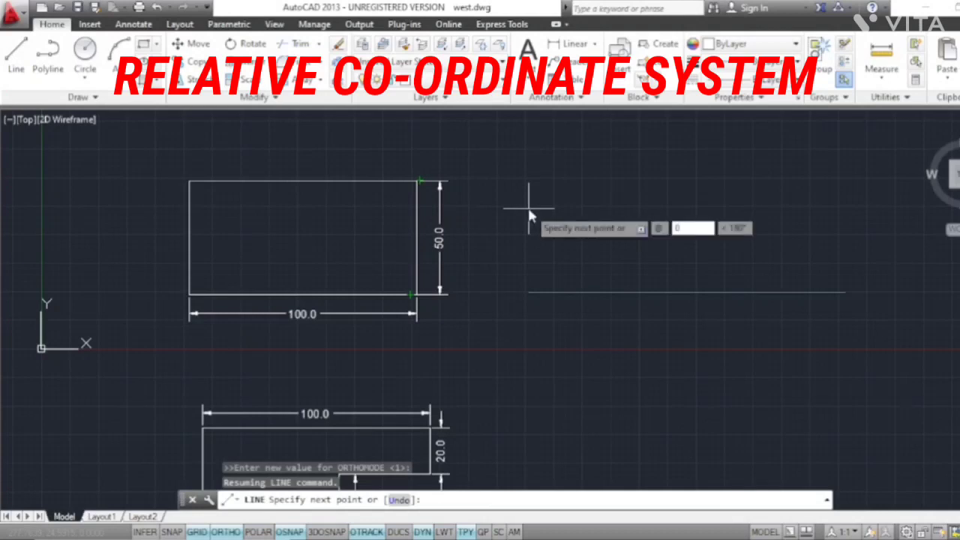
pyautogui.write(',50')
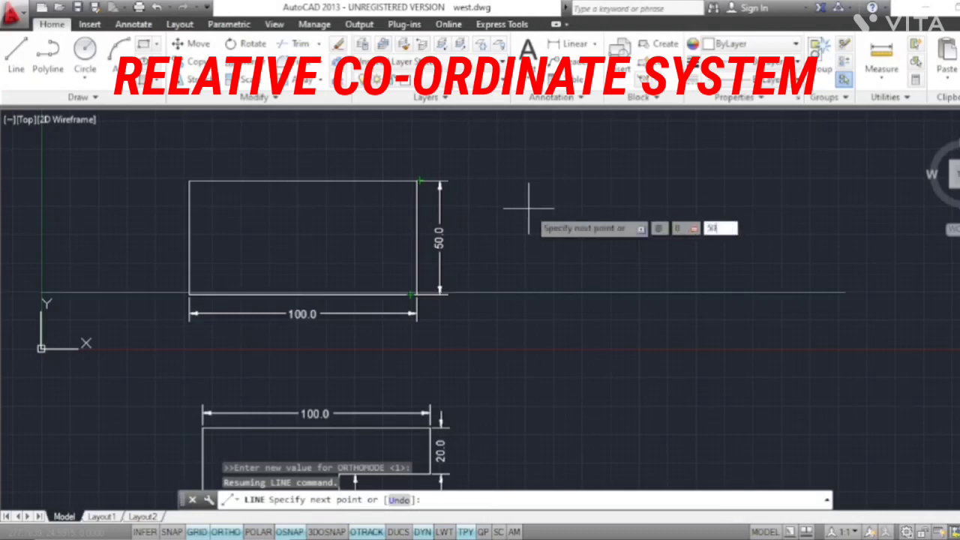
pyautogui.press('Return')
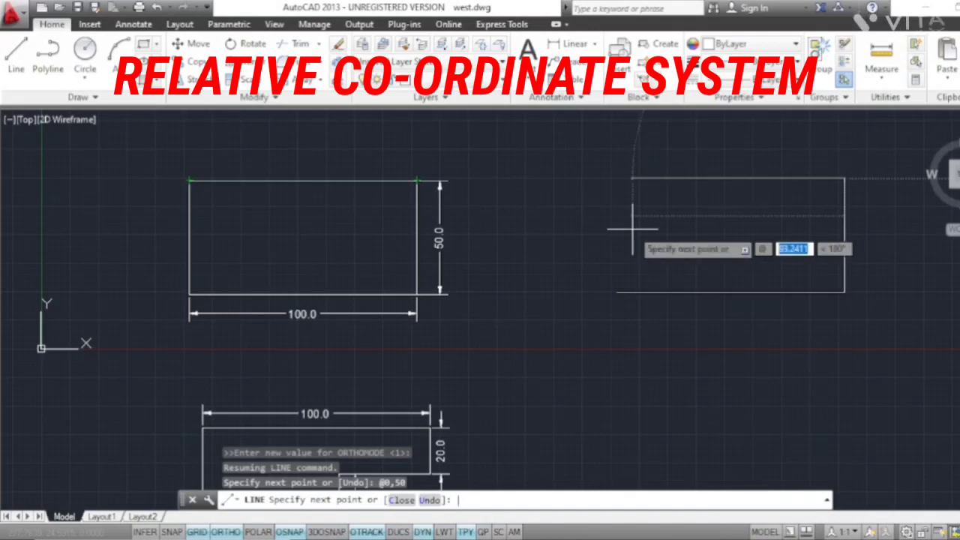
pyautogui.write('-100')
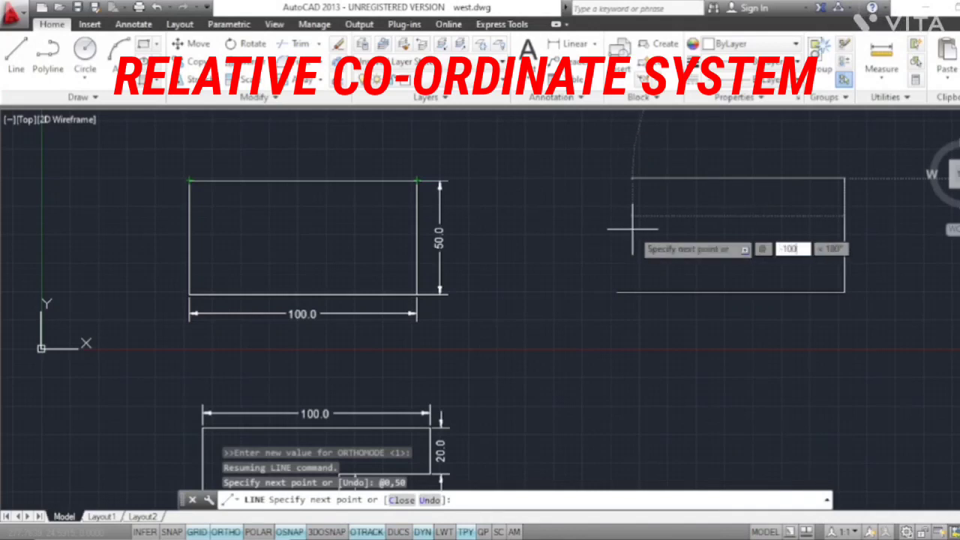
pyautogui.press('Tab')
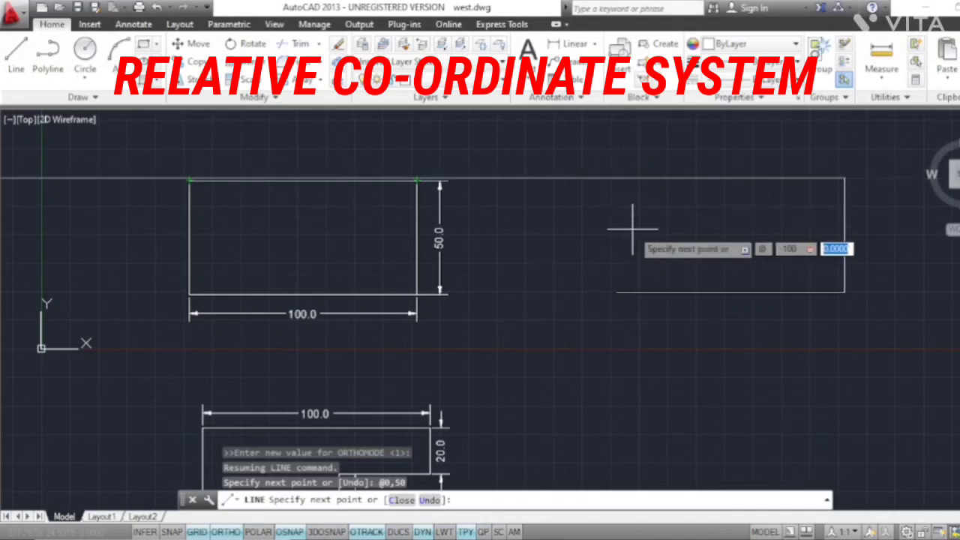
pyautogui.press('Return')
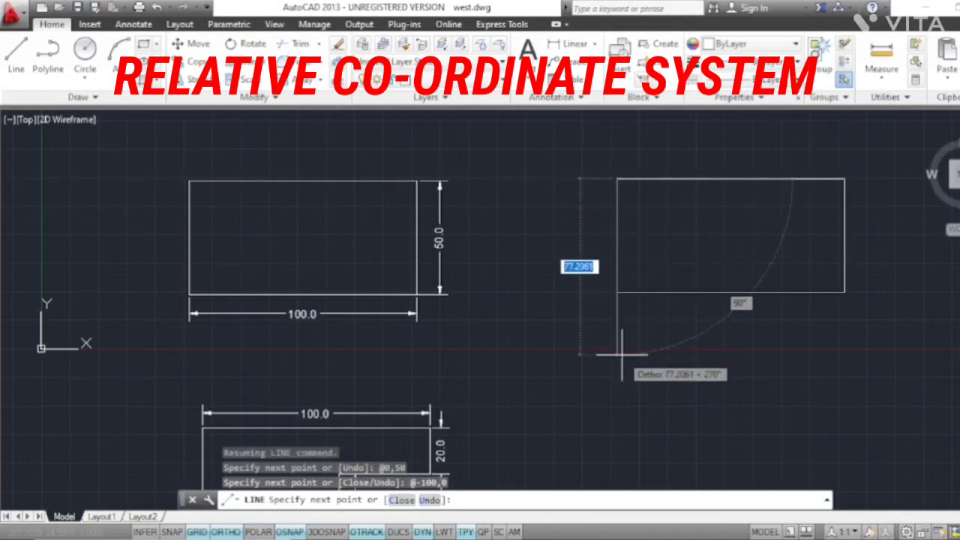
# Step: Close the rectangle copy with a left edge to @0,-50 and end the Line command
pyautogui.write('@-1')
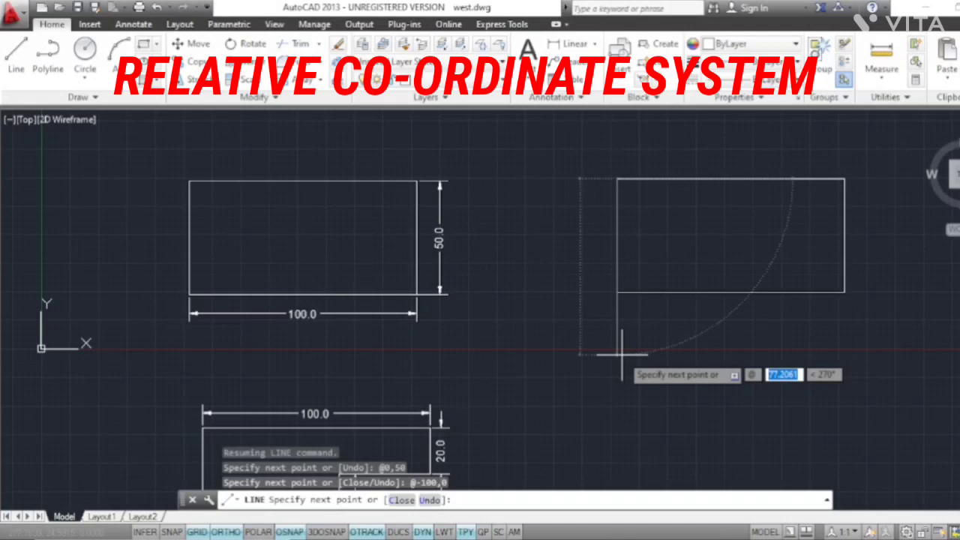
pyautogui.write('00')
pyautogui.write(',')
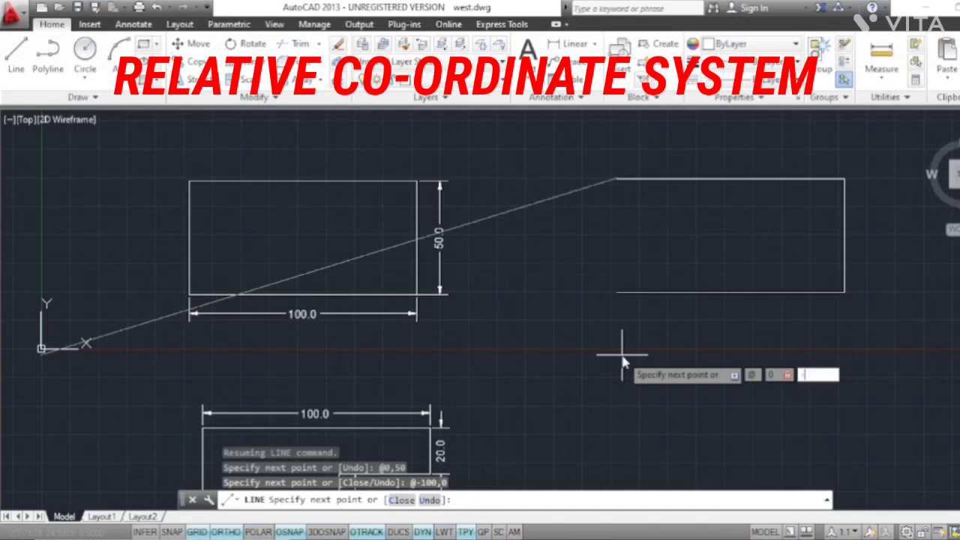
pyautogui.press('Return')
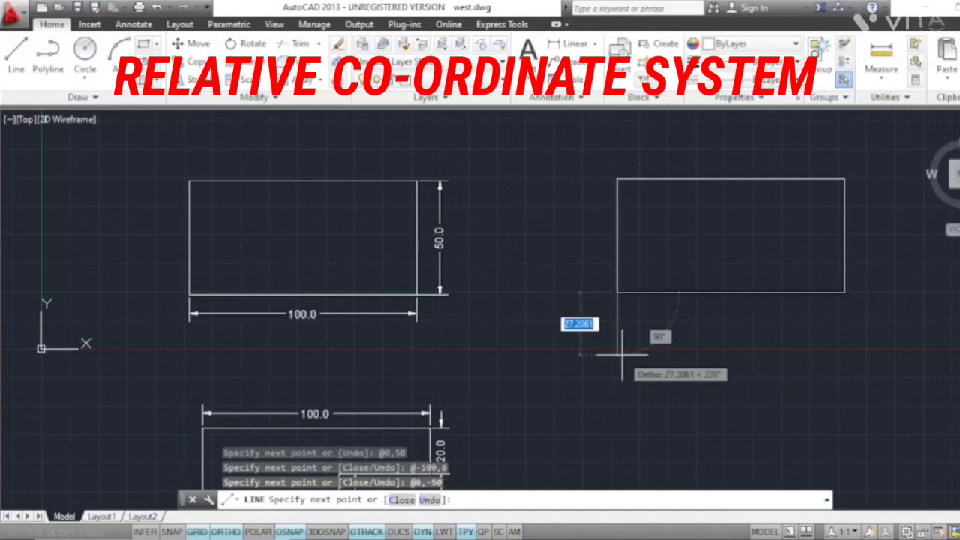
pyautogui.scroll(-2, 622, 354)
pyautogui.moveTo(622, 354); pyautogui.dragTo(506, 180, button='middle')
pyautogui.press('Escape')
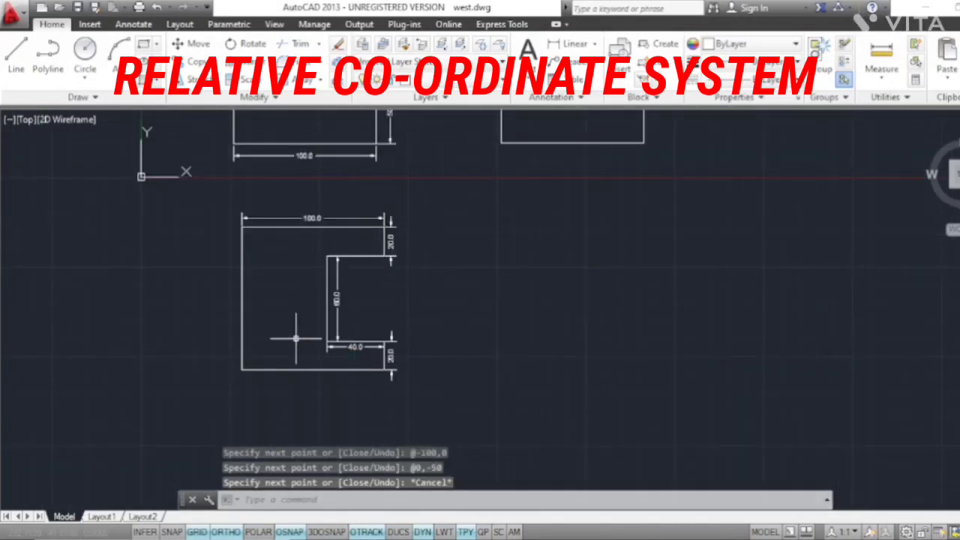
pyautogui.moveTo(297, 337); pyautogui.dragTo(326, 317, button='middle')
pyautogui.press('Return')
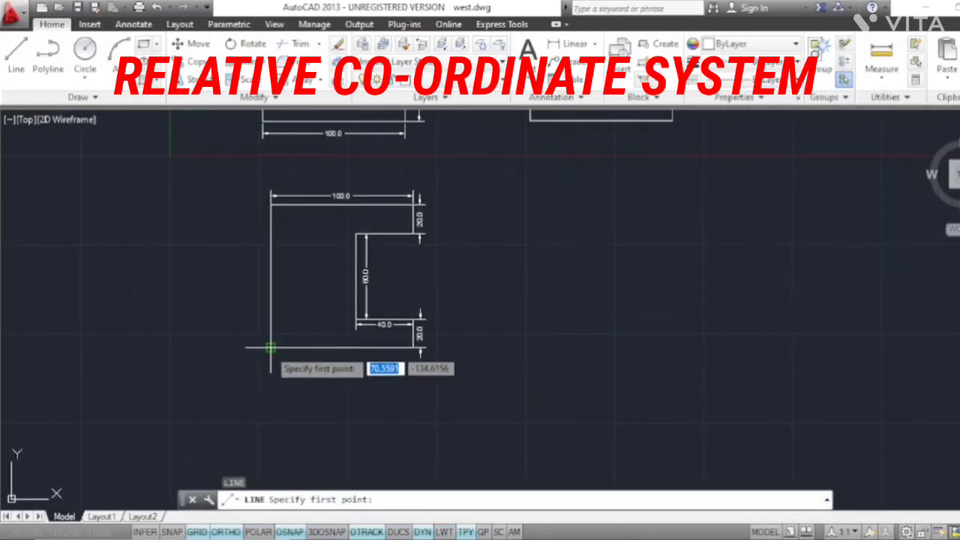
pyautogui.click(532, 348)
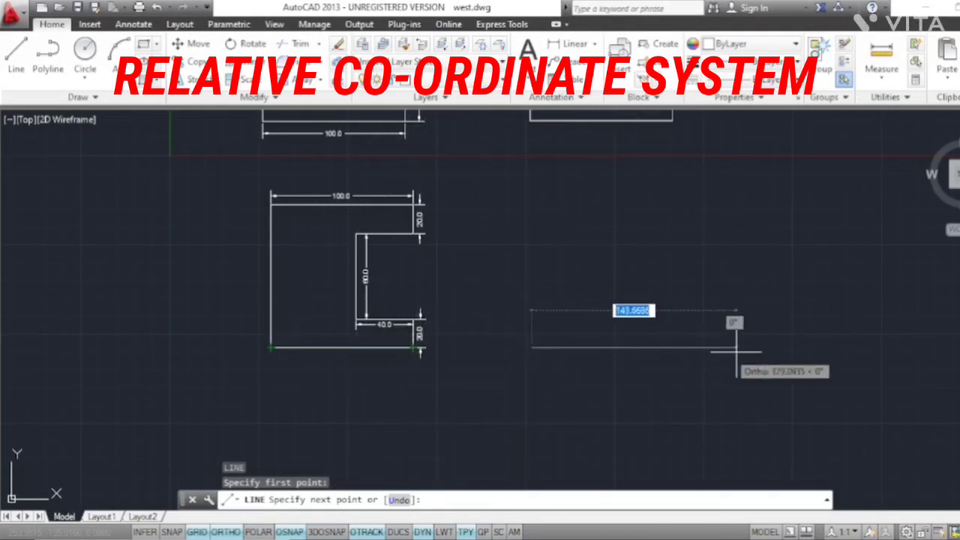
pyautogui.write('@100')
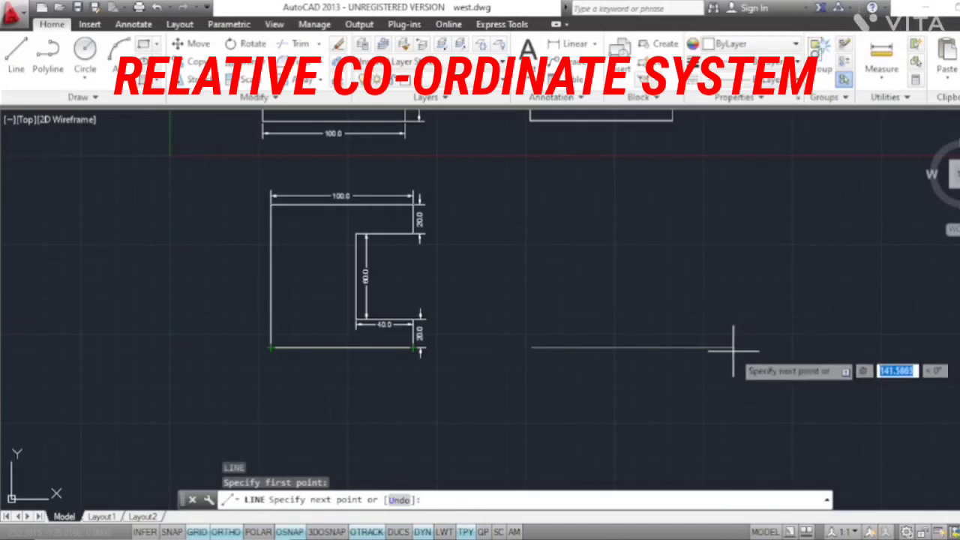
pyautogui.press('Tab')
pyautogui.write('0')
pyautogui.press('Return')
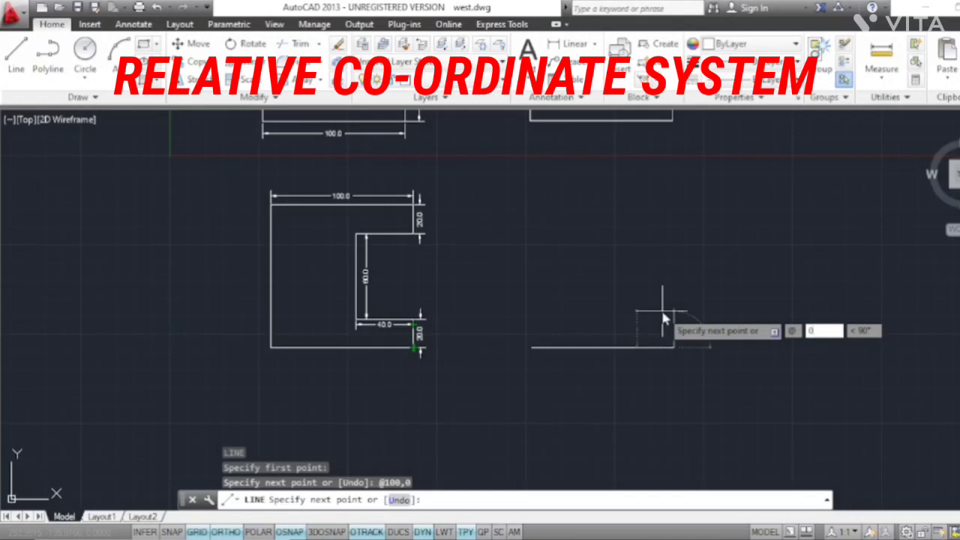
pyautogui.write(',20')
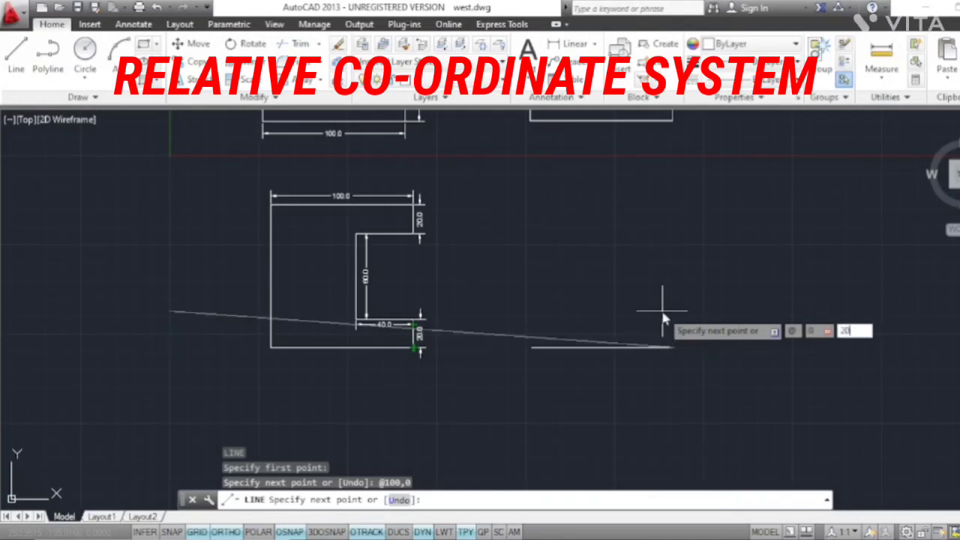
pyautogui.press('Return')
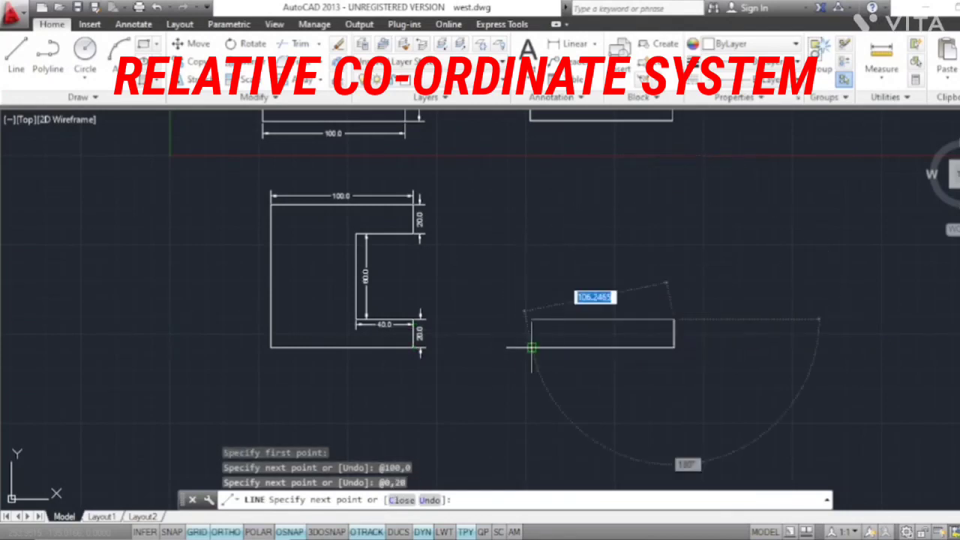
# Step: Draw the notch's lower edge of the C-shape copy to @-40<0 and its vertical inner edge to @0,60
pyautogui.scroll(2, 535, 344)
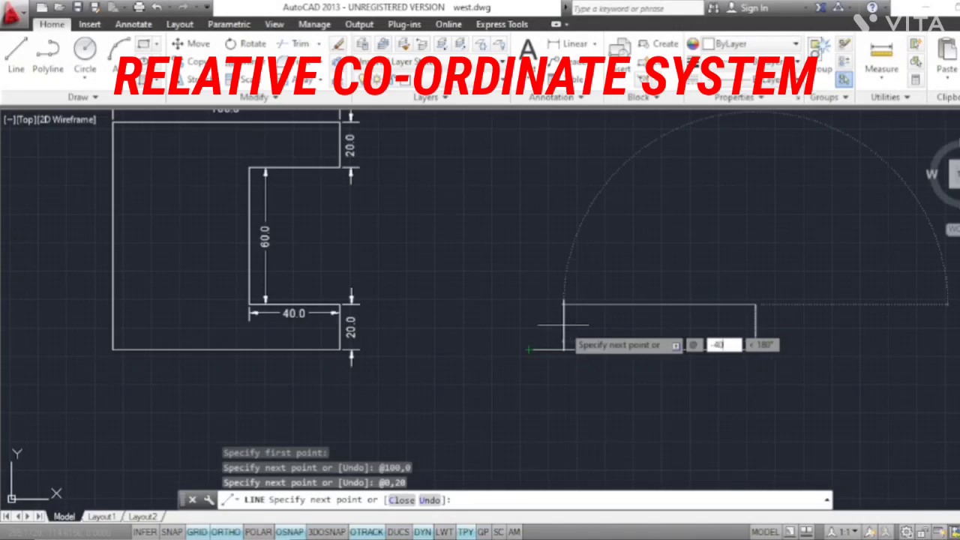
pyautogui.press('Tab')
pyautogui.write('0')
pyautogui.press('Return')
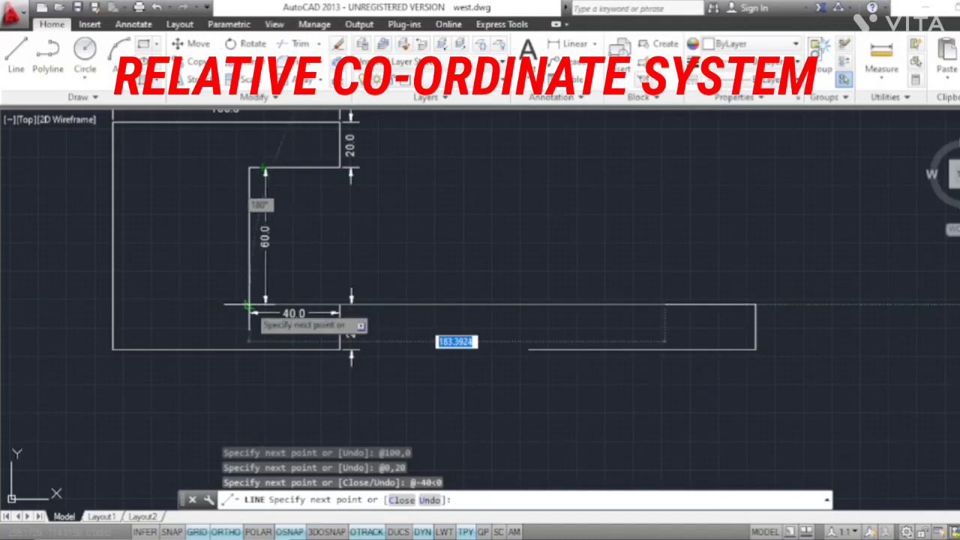
pyautogui.write('@')
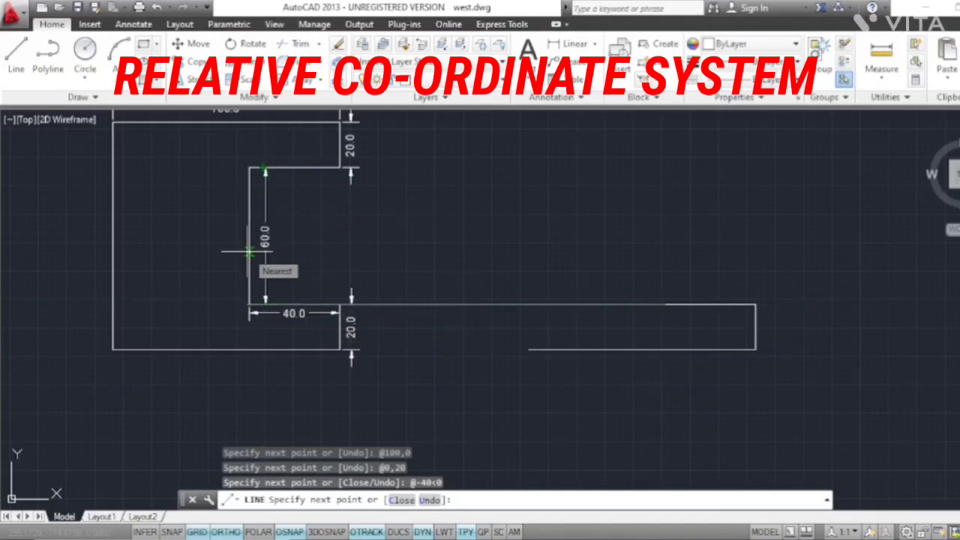
pyautogui.write('0')
pyautogui.press('Tab')
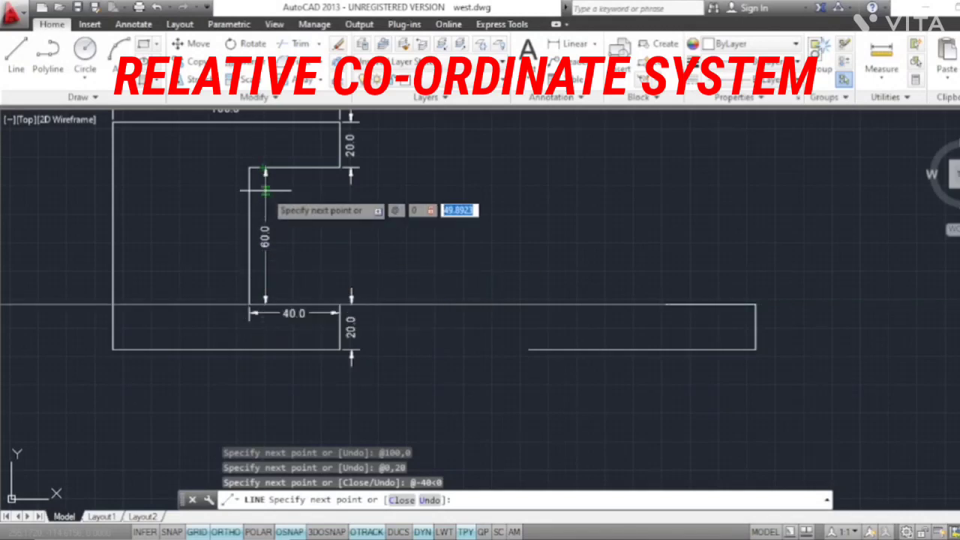
pyautogui.write('@0,60')
pyautogui.press('Return')
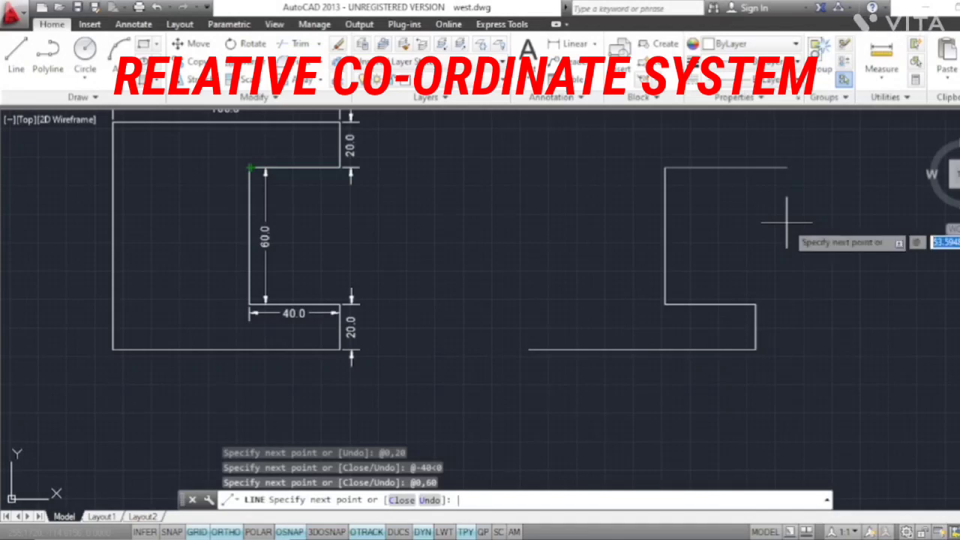
# Step: Draw the notch's upper edge 40 units to the right and the upper right edge to @0,20
pyautogui.press('Tab')
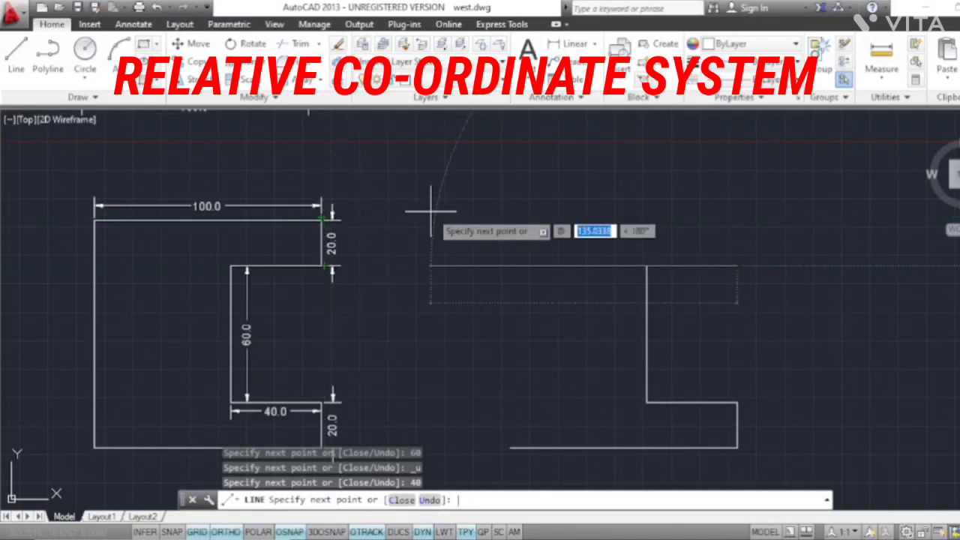
pyautogui.write('6')
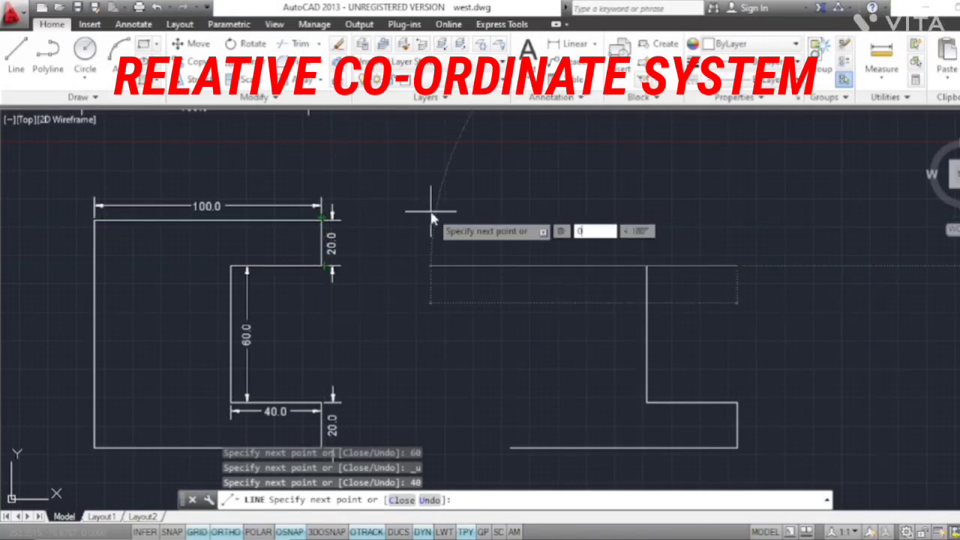
pyautogui.write(',')
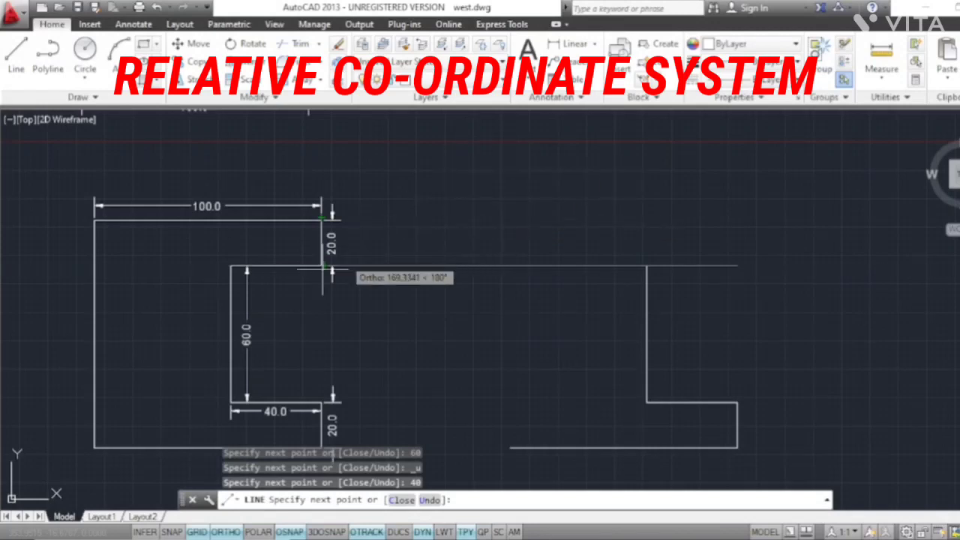
pyautogui.write('20')
pyautogui.press('Return')
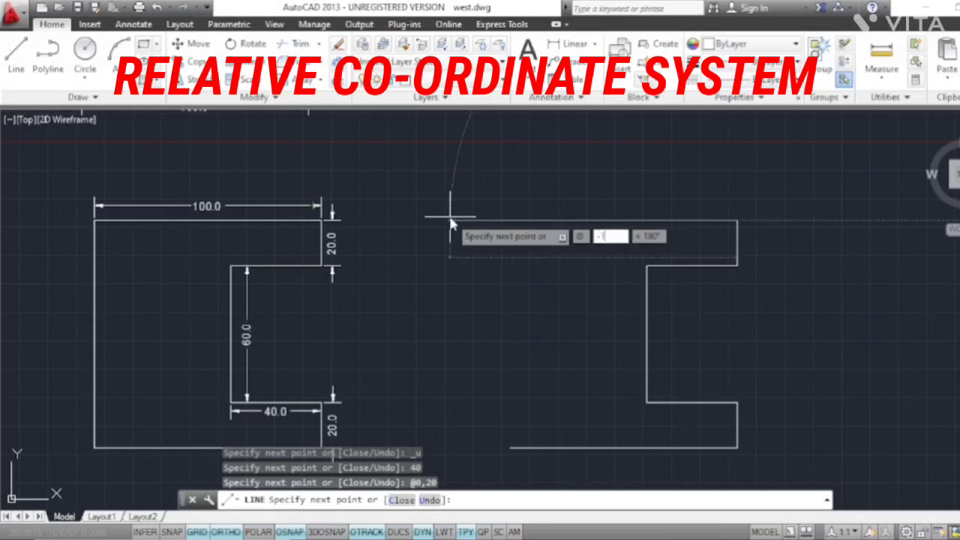
# Step: Draw the C-shape copy's top edge to @-100,0 and close the outline with a vertical left edge down to the start point
pyautogui.write(',')
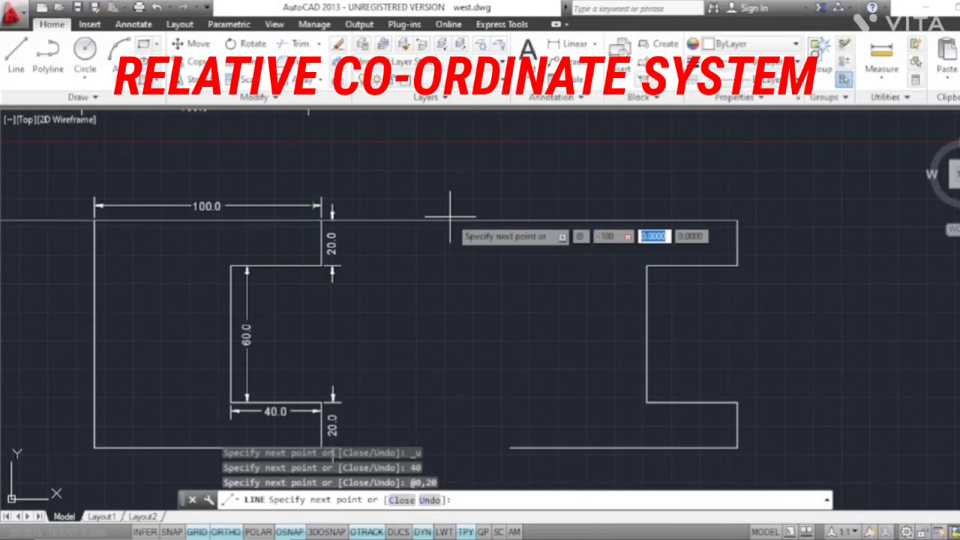
pyautogui.write('0')
pyautogui.press('Return')
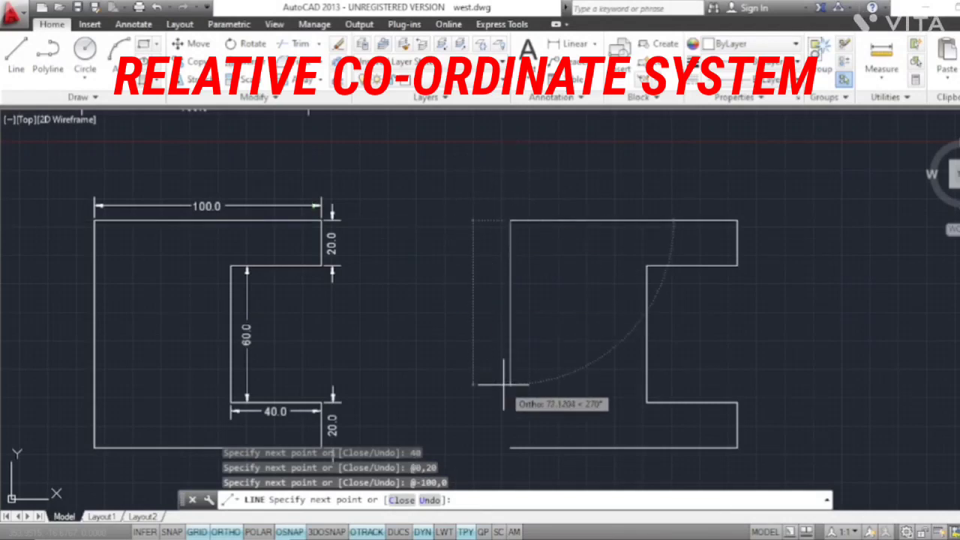
pyautogui.write('0,')
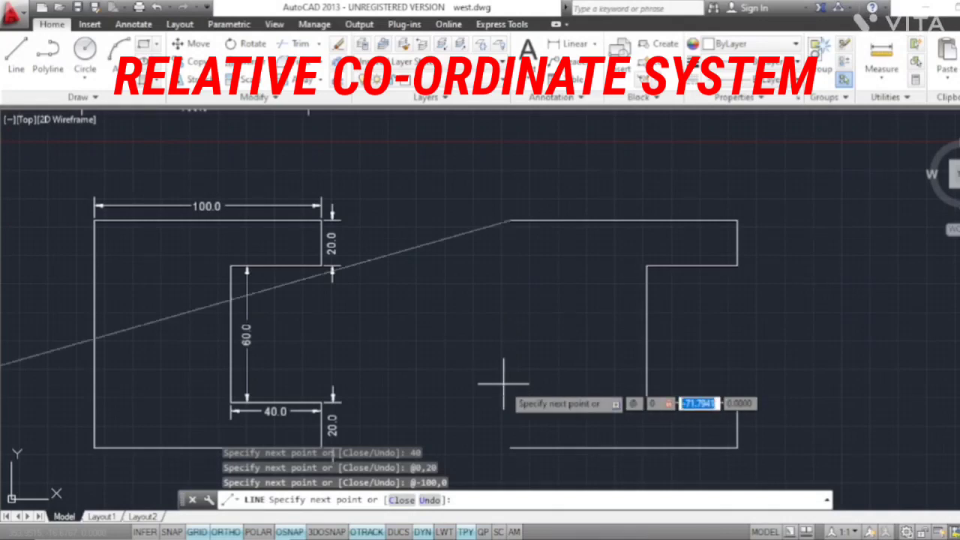
pyautogui.write('-')
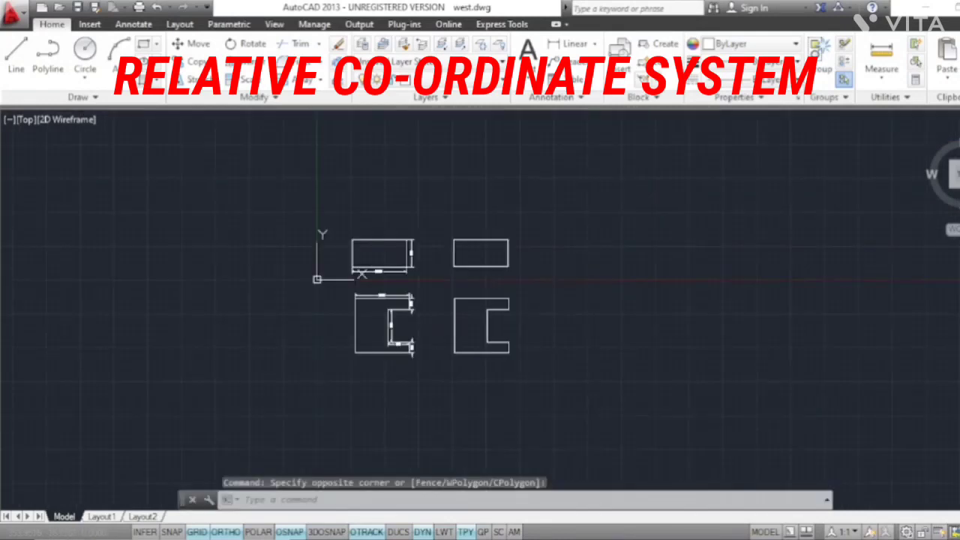
pyautogui.scroll(1, 431, 311)
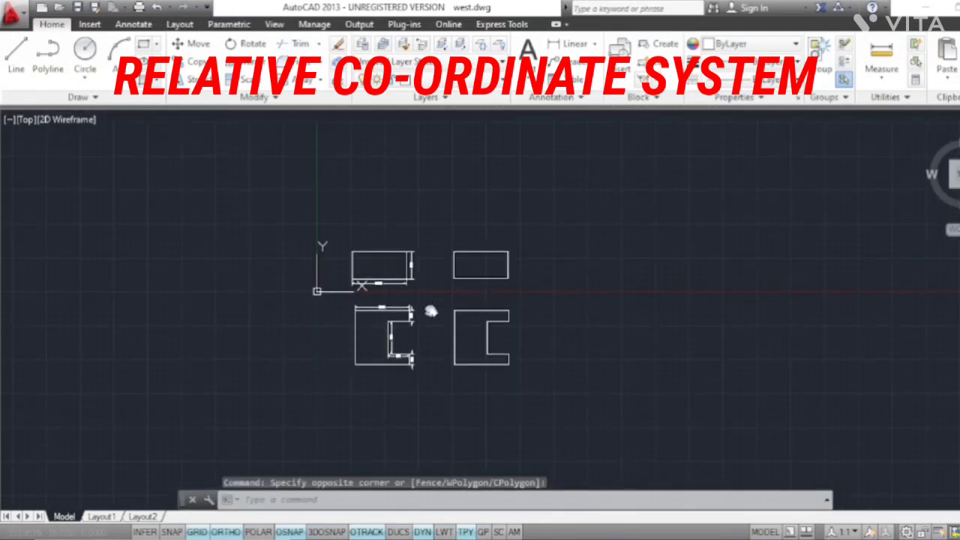
pyautogui.scroll(2, 432, 310)
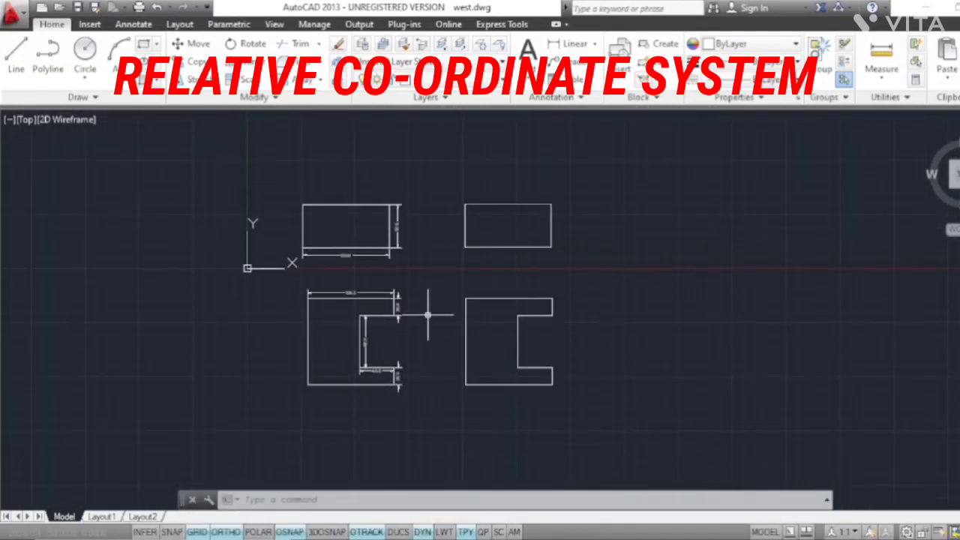